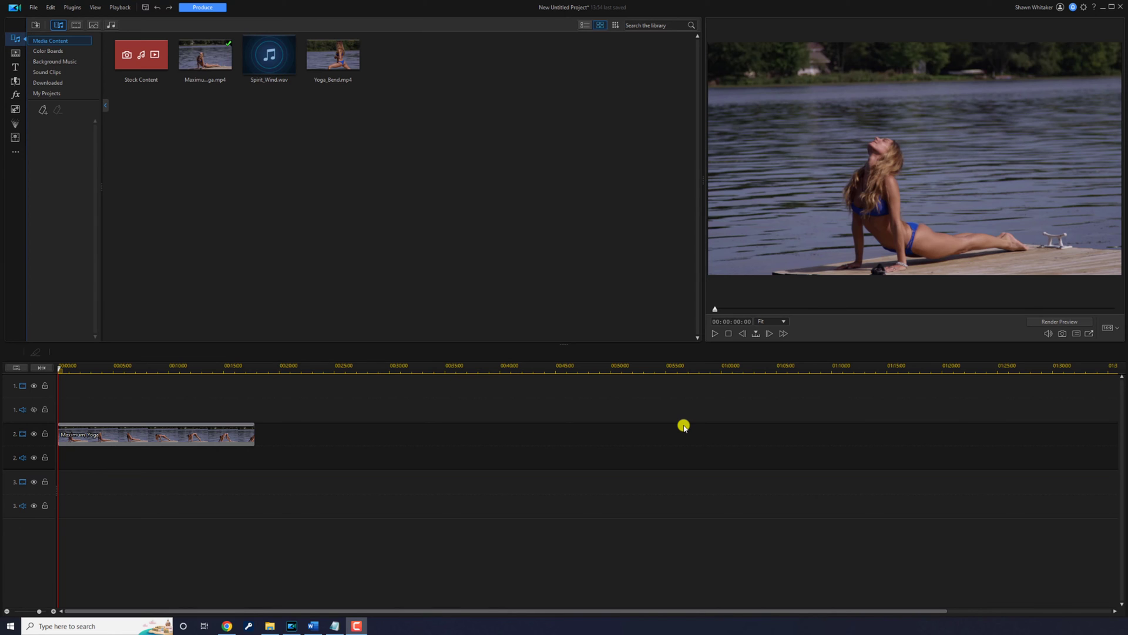
- Preview the Maximum_Yoga clip and stop playback at about 00:00:04
left_click(712, 334)
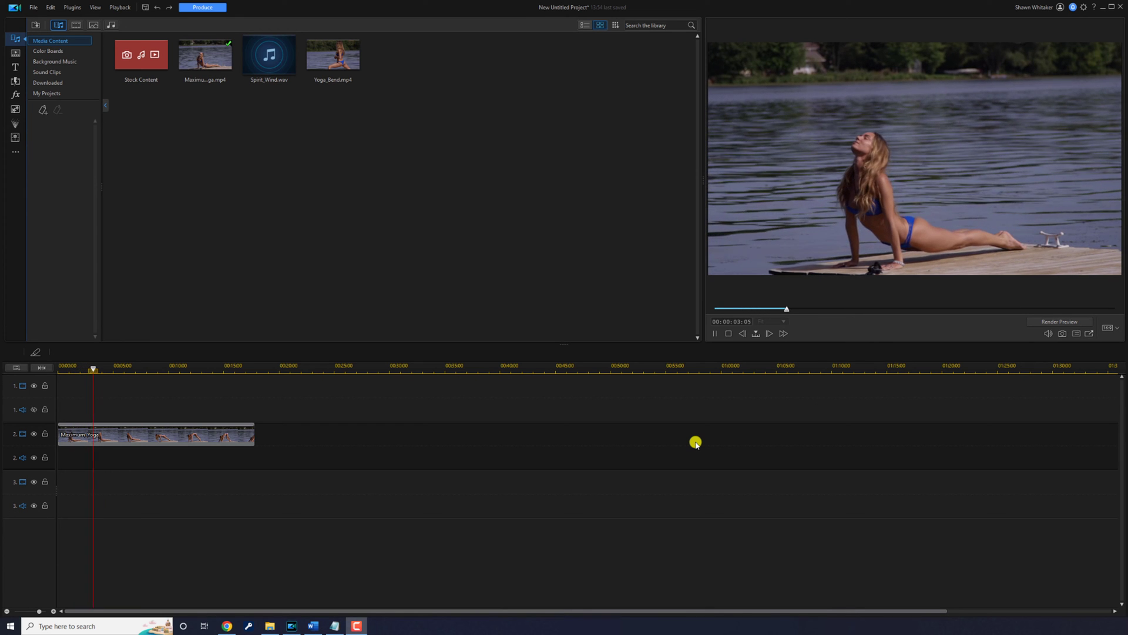
key("space")
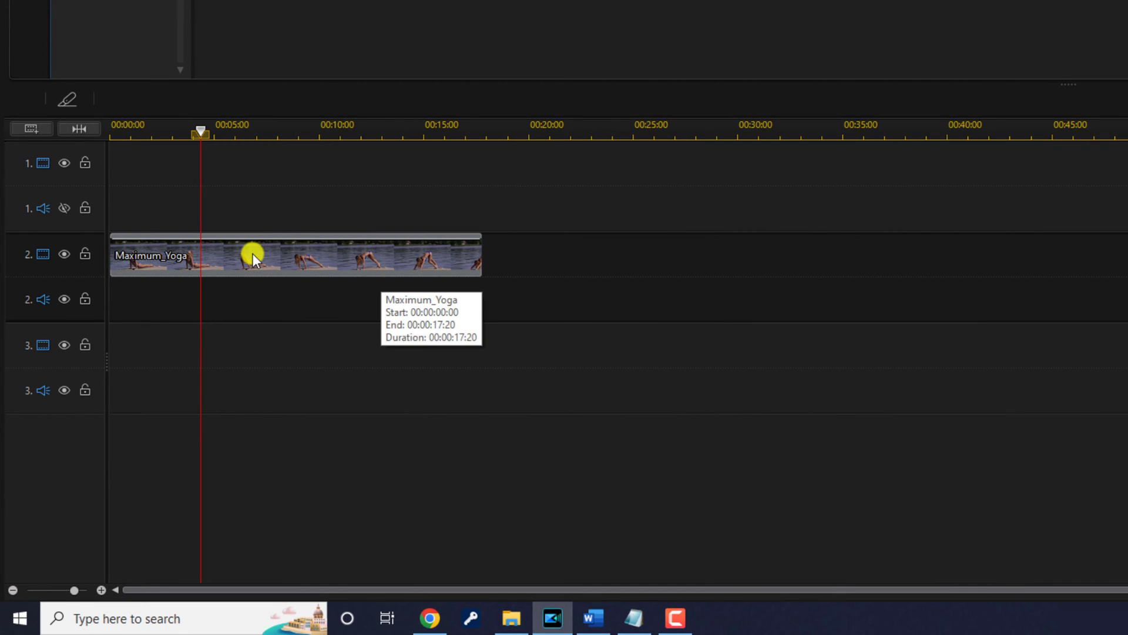
- Crop Maximum_Yoga to a 0.632 zoom, framed lower on the woman and the dock
left_click(252, 255)
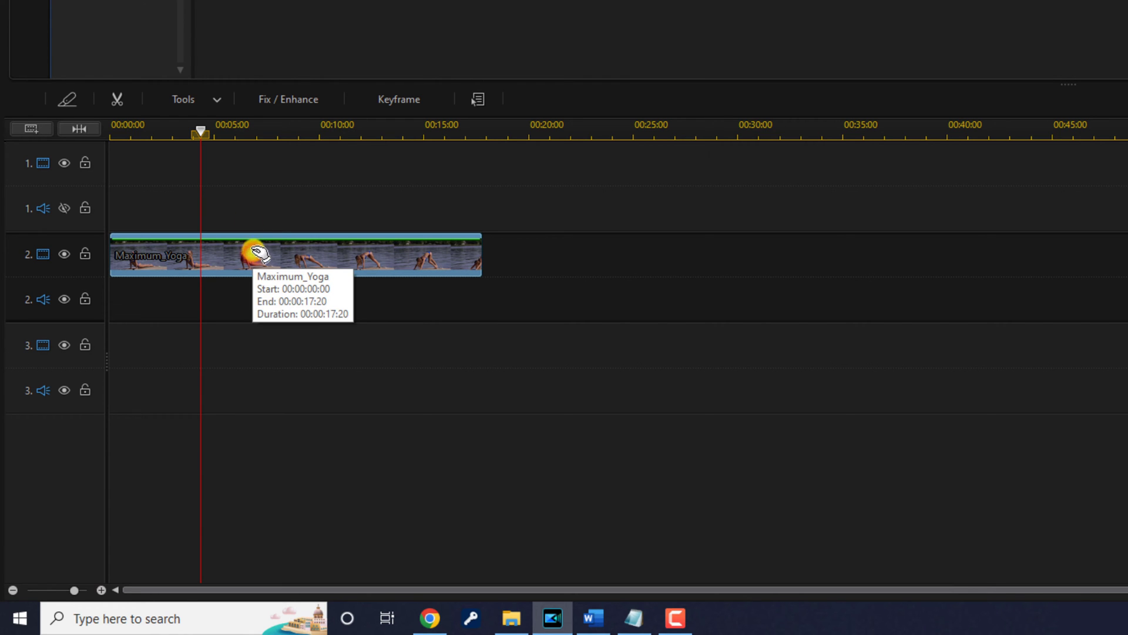
left_click(221, 104)
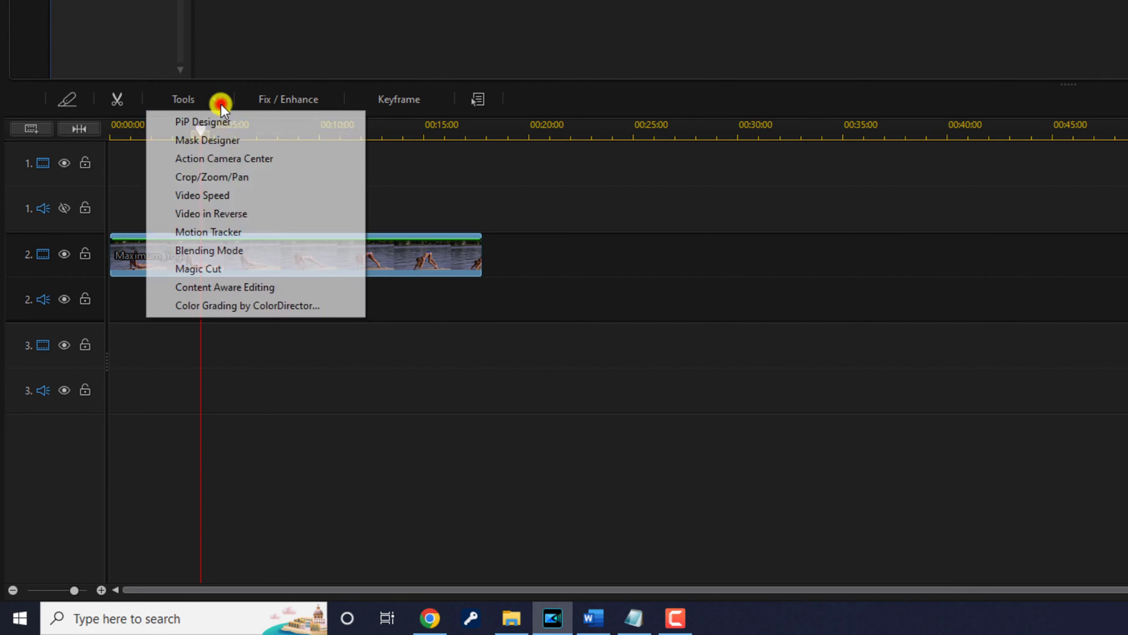
left_click(266, 178)
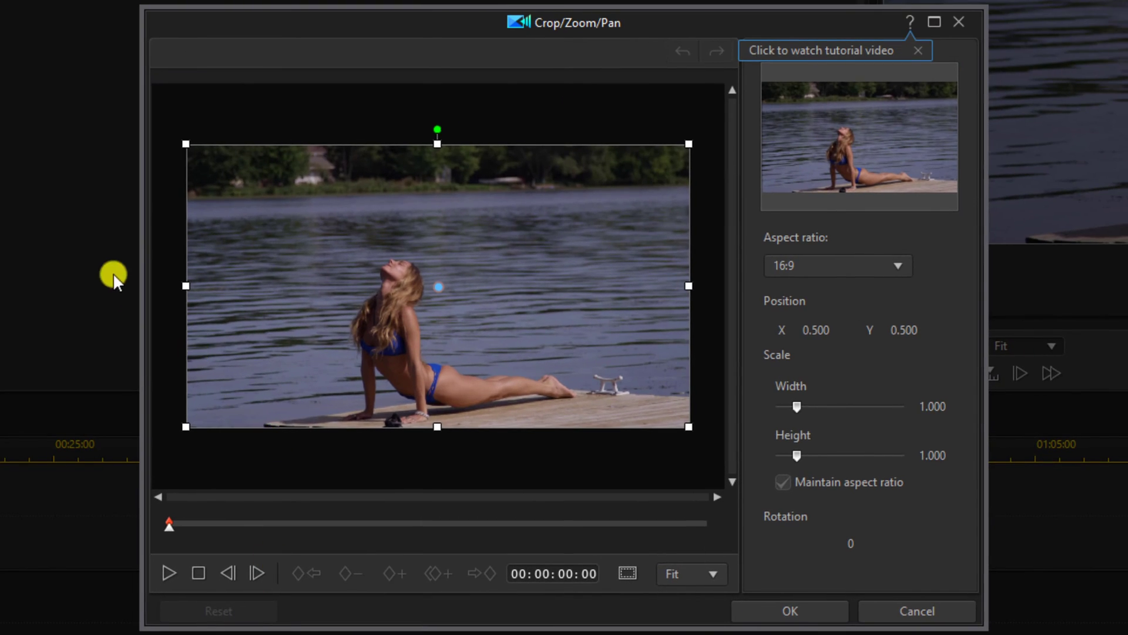
left_click(187, 144)
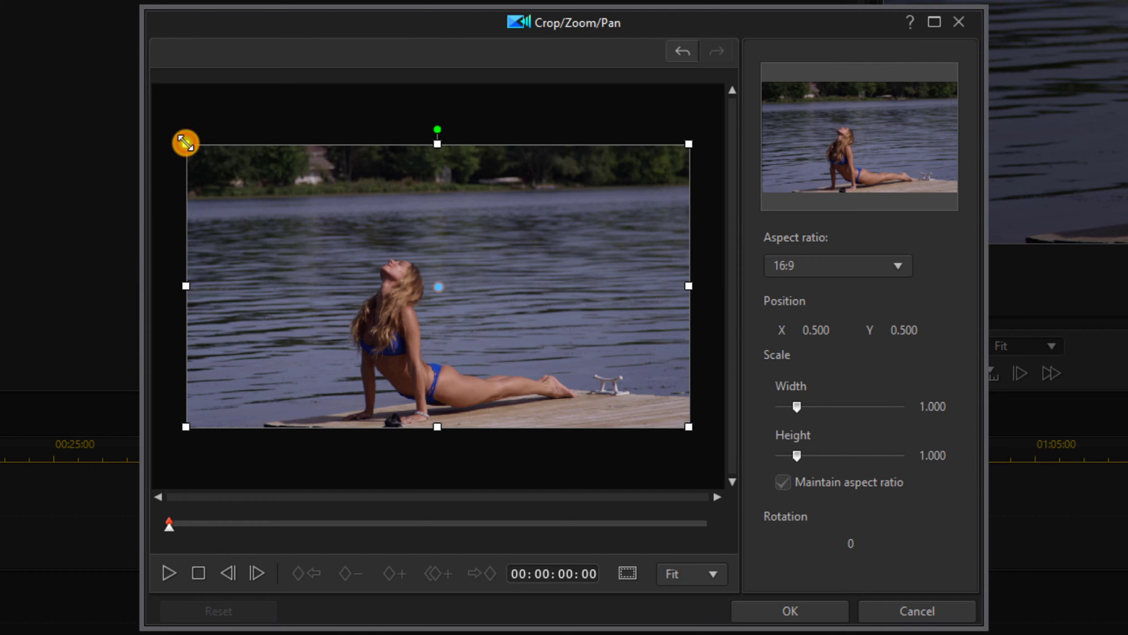
left_click_drag(185, 143, 246, 186)
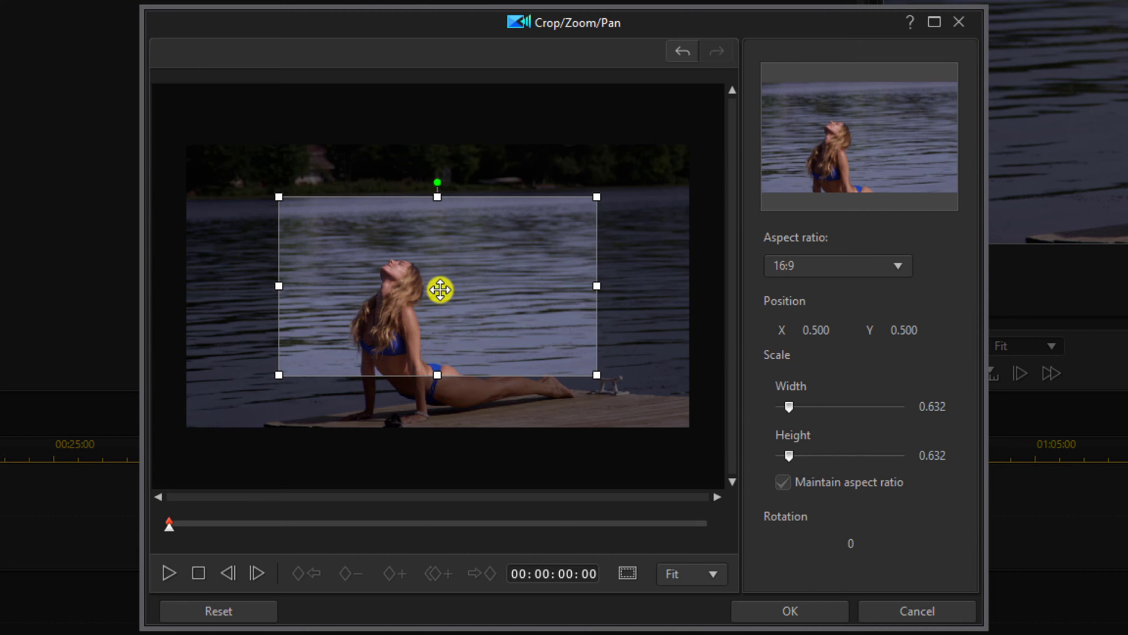
left_click_drag(443, 290, 451, 339)
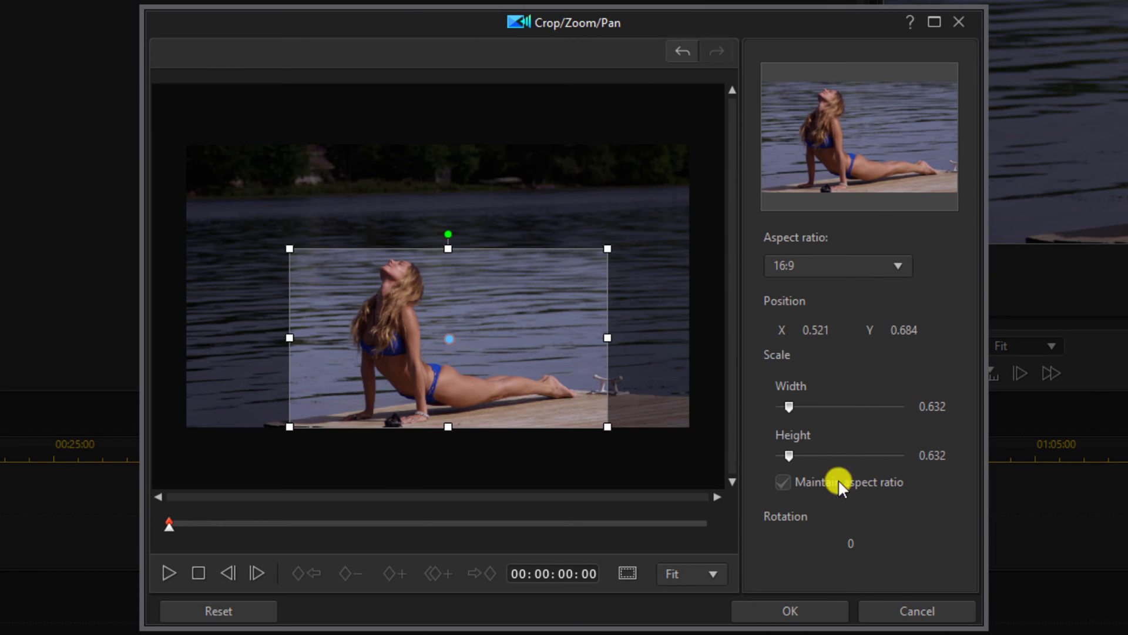
left_click(812, 611)
left_click(808, 604)
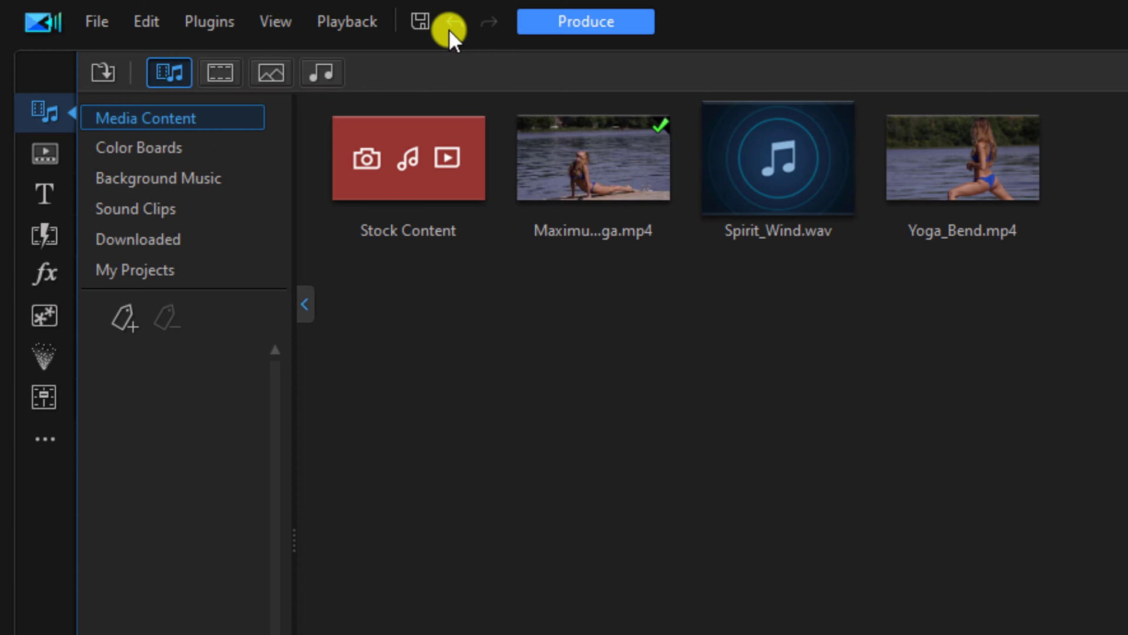
- Undo the crop to restore Maximum_Yoga's full frame
left_click(456, 25)
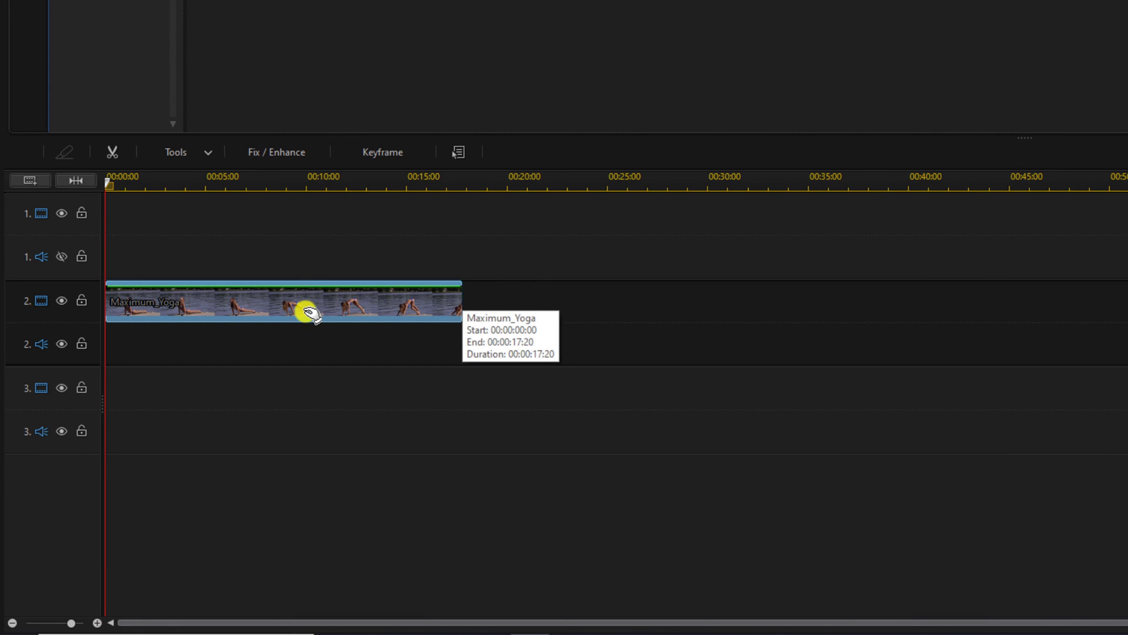
- Apply the rectangle mask to Maximum_Yoga in Mask Designer
left_click(214, 156)
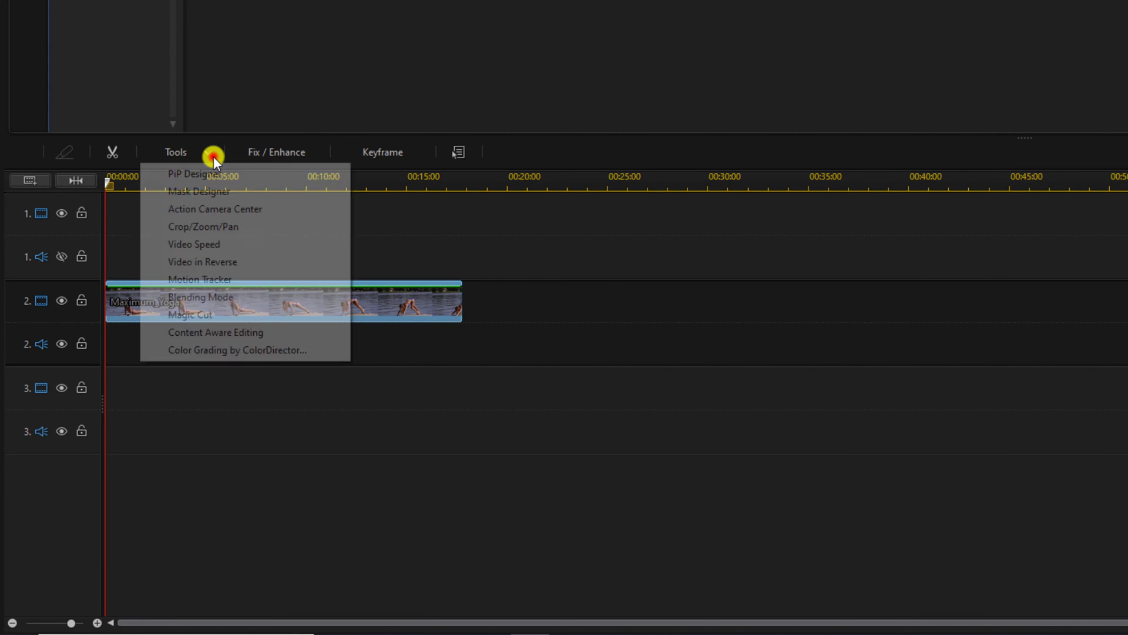
left_click(242, 190)
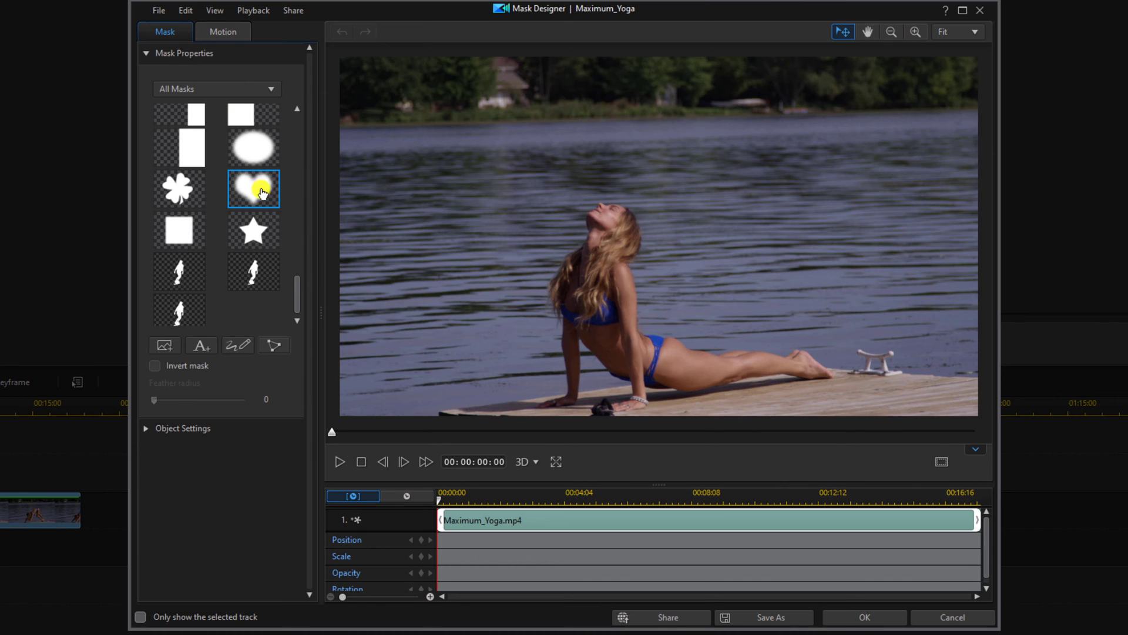
left_click(297, 295)
left_click_drag(298, 295, 303, 108)
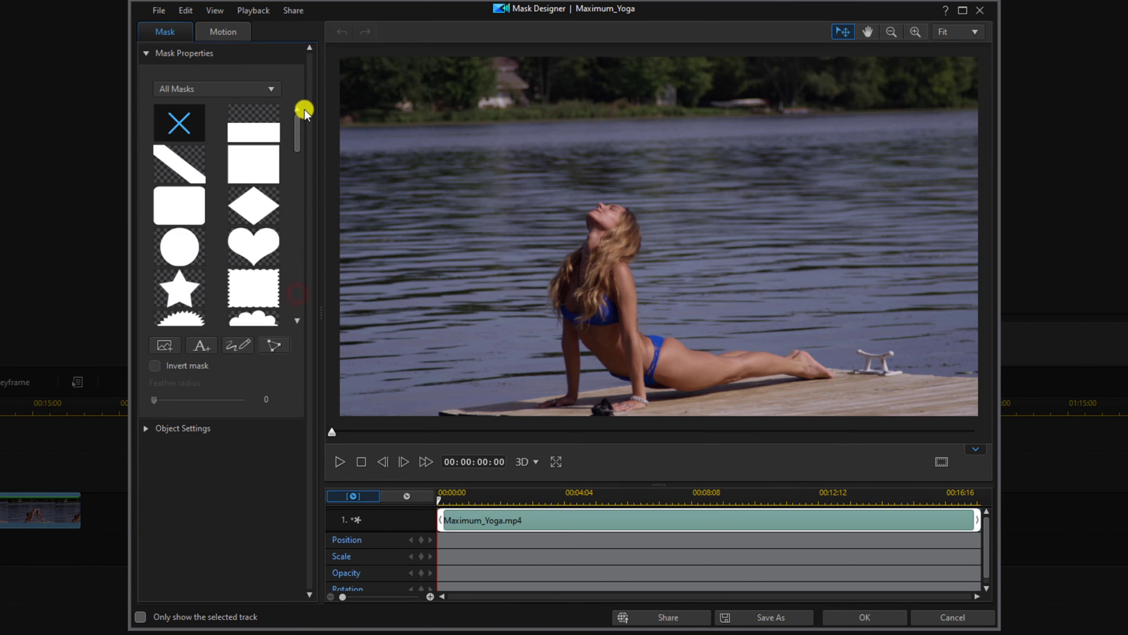
left_click(257, 169)
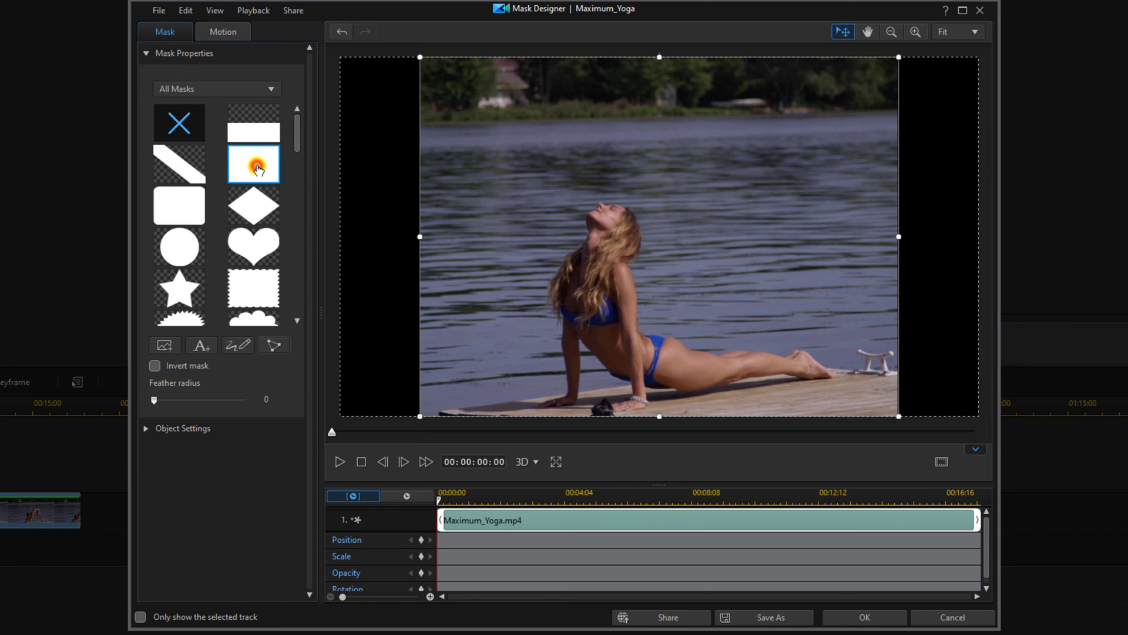
left_click(146, 53)
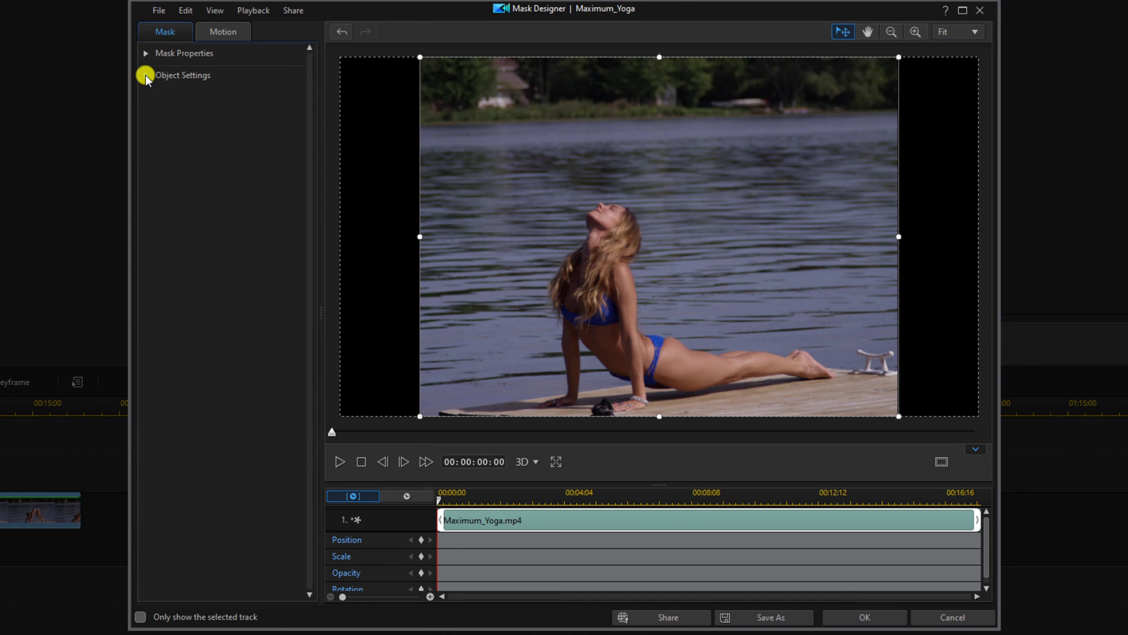
- Resize the rectangle mask, without locked aspect ratio, to about 0.527 × 0.646 around the woman
left_click(145, 75)
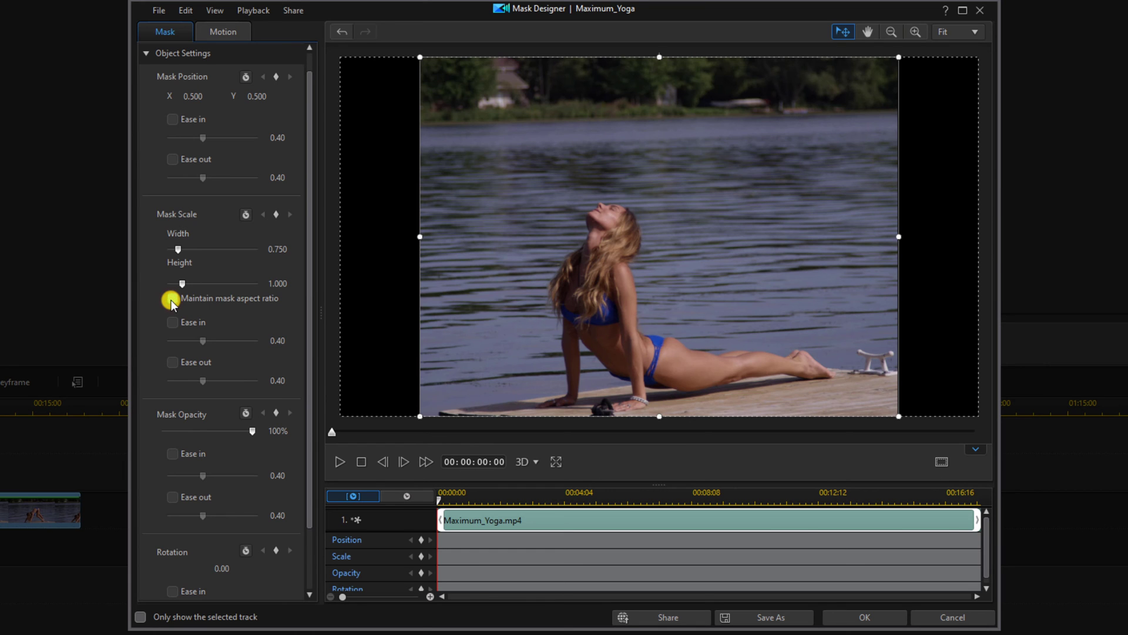
left_click(172, 299)
left_click_drag(659, 58, 658, 176)
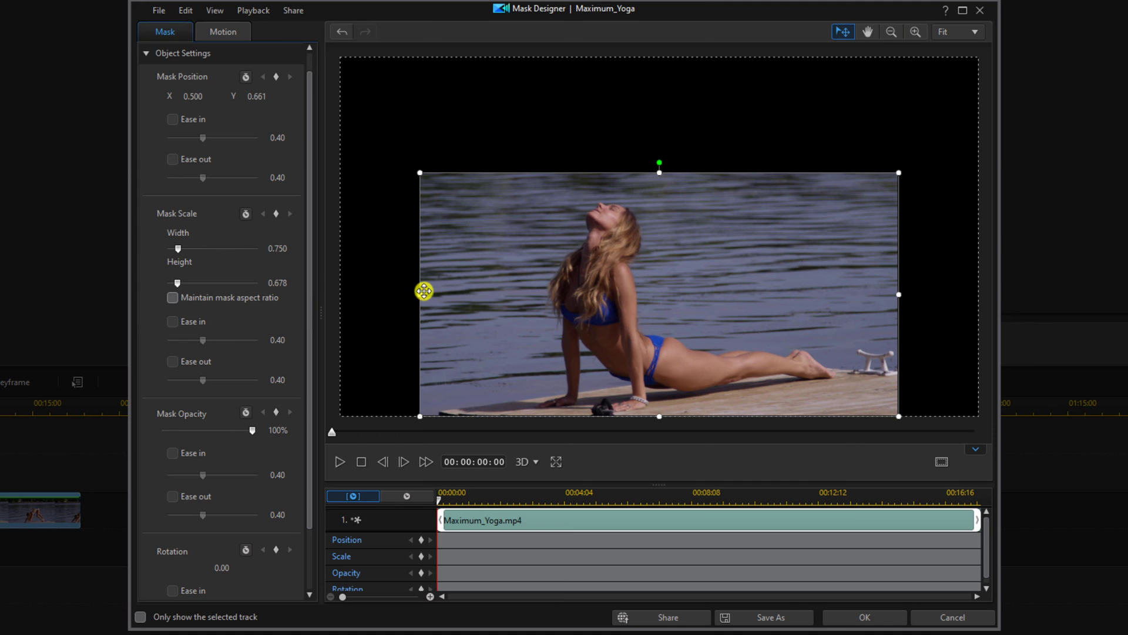
left_click_drag(420, 294, 518, 292)
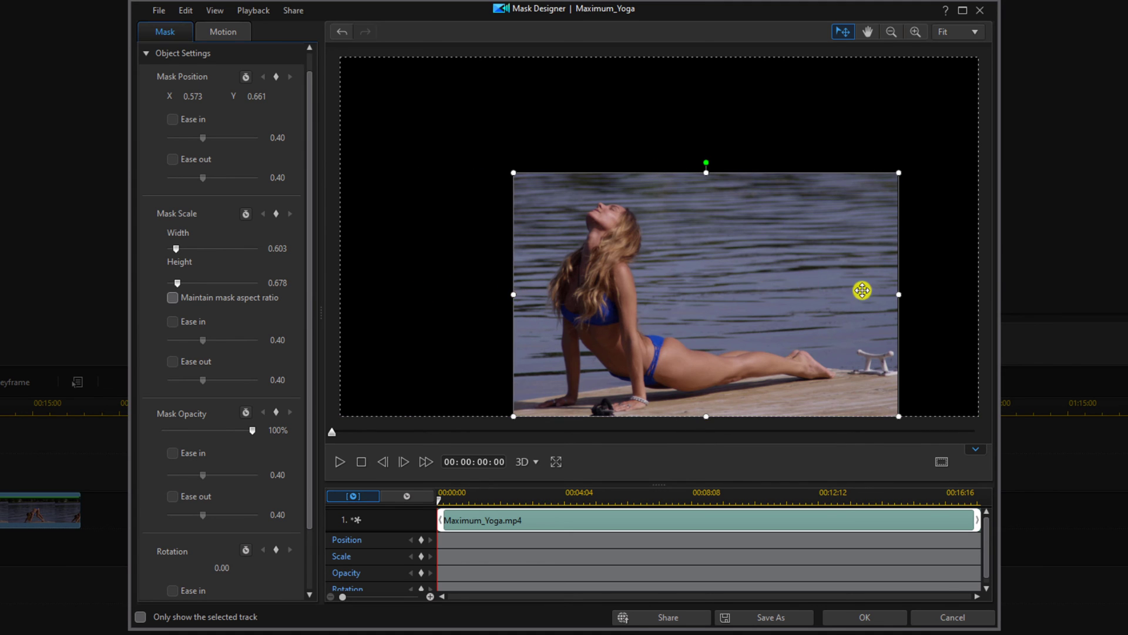
left_click_drag(898, 294, 850, 300)
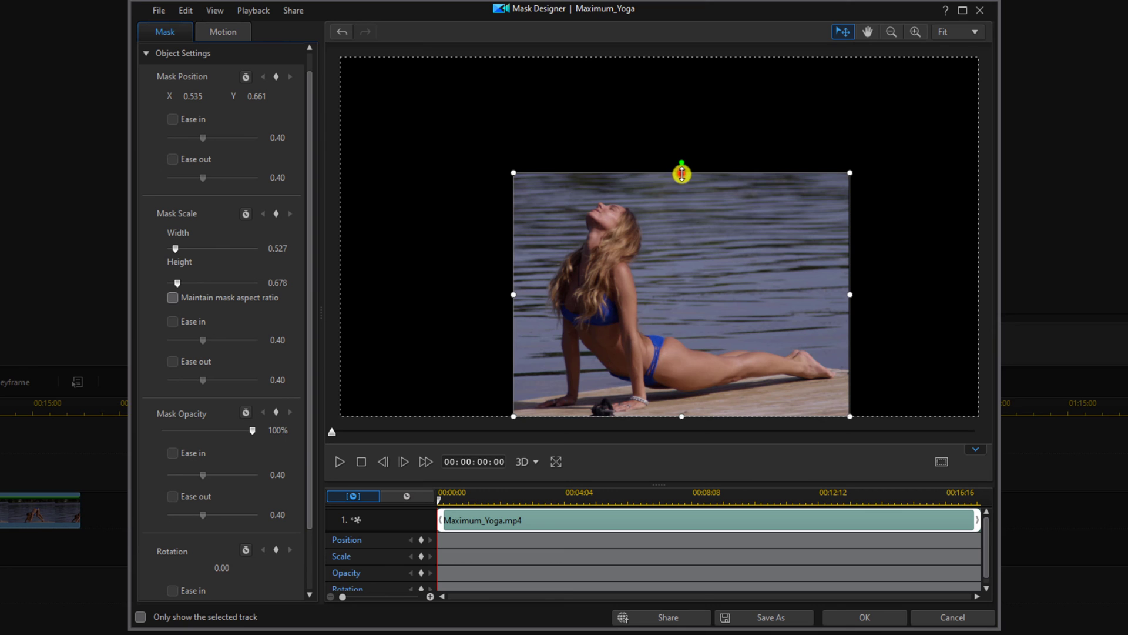
left_click_drag(682, 174, 685, 185)
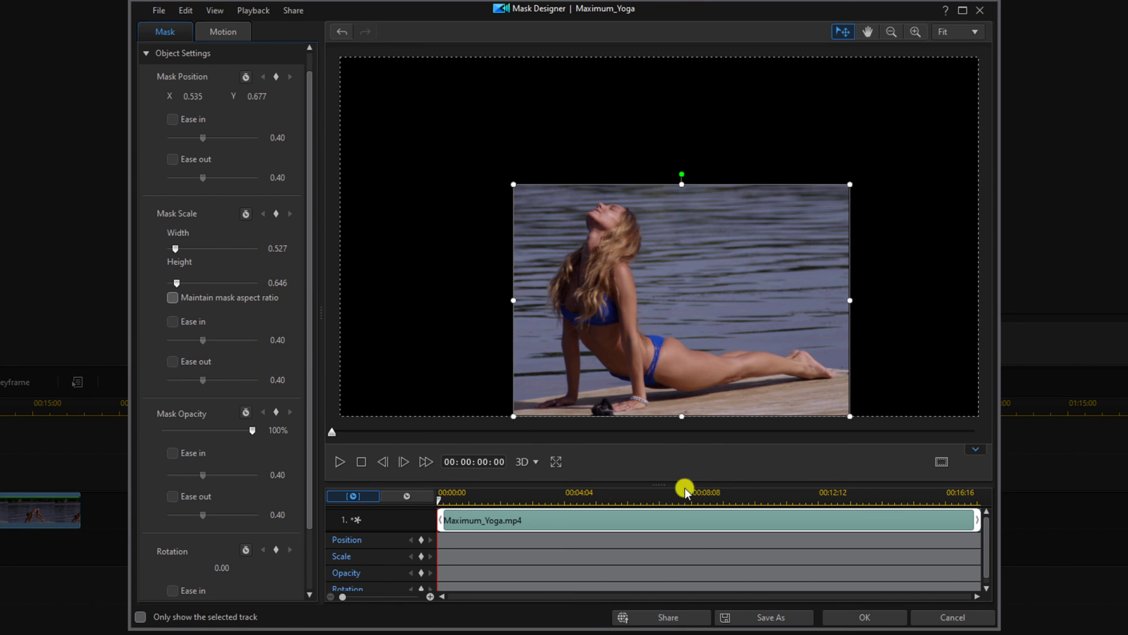
left_click(846, 617)
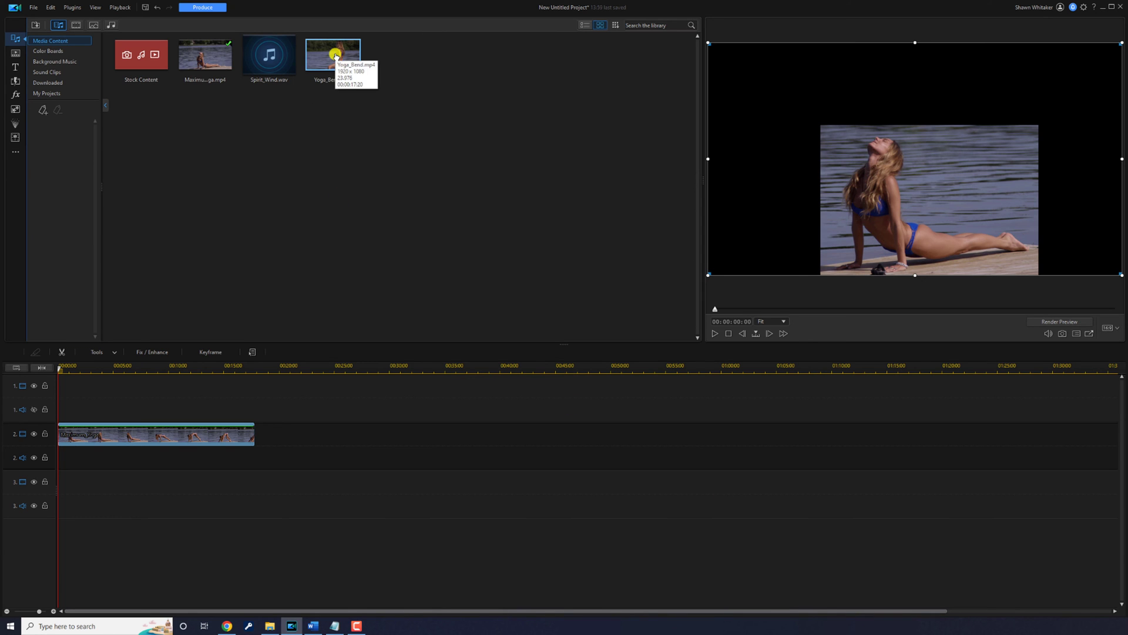
- Put Yoga_Bend.mp4 on video track 1 at the start of the timeline
left_click_drag(335, 56, 54, 386)
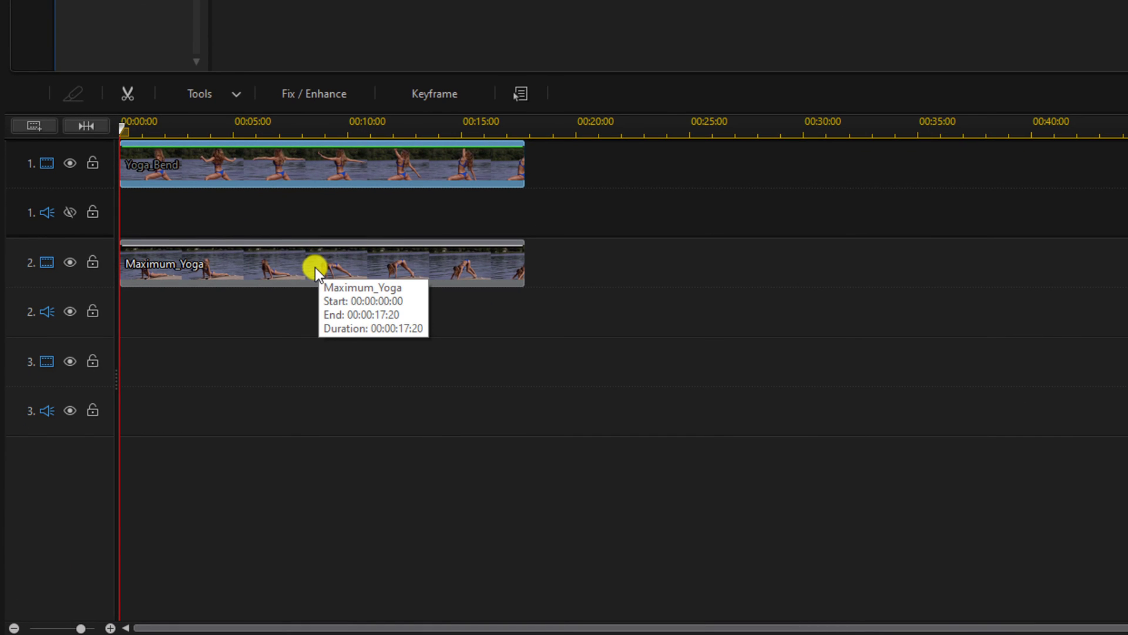
- Make Maximum_Yoga a 0.683-scale lower-left inset with a white size-3 border
left_click(315, 267)
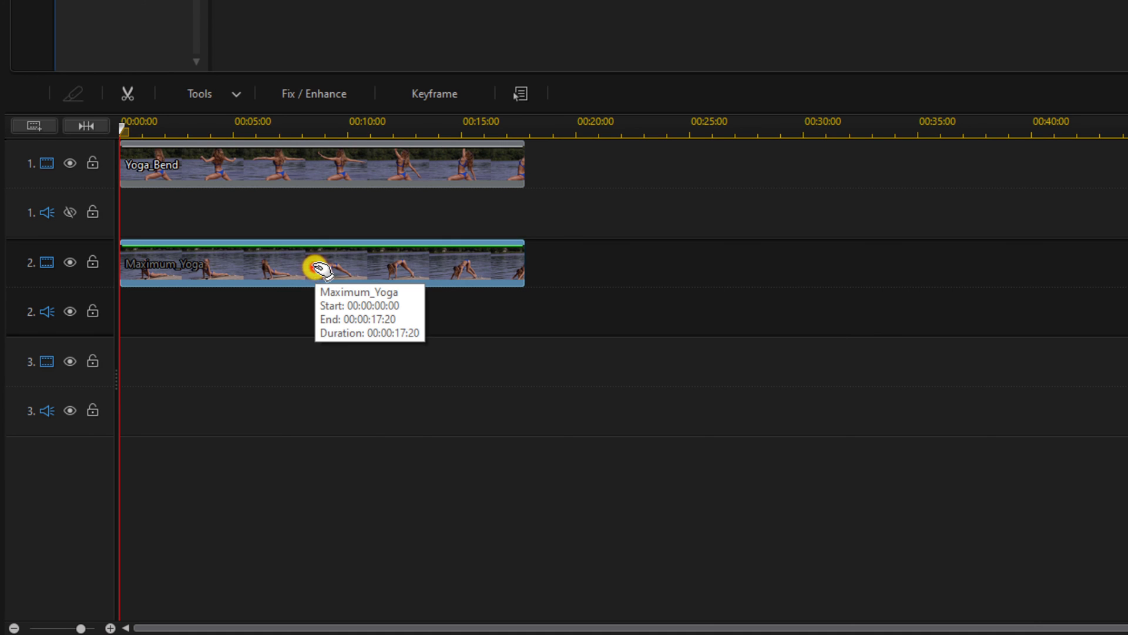
double_click(315, 267)
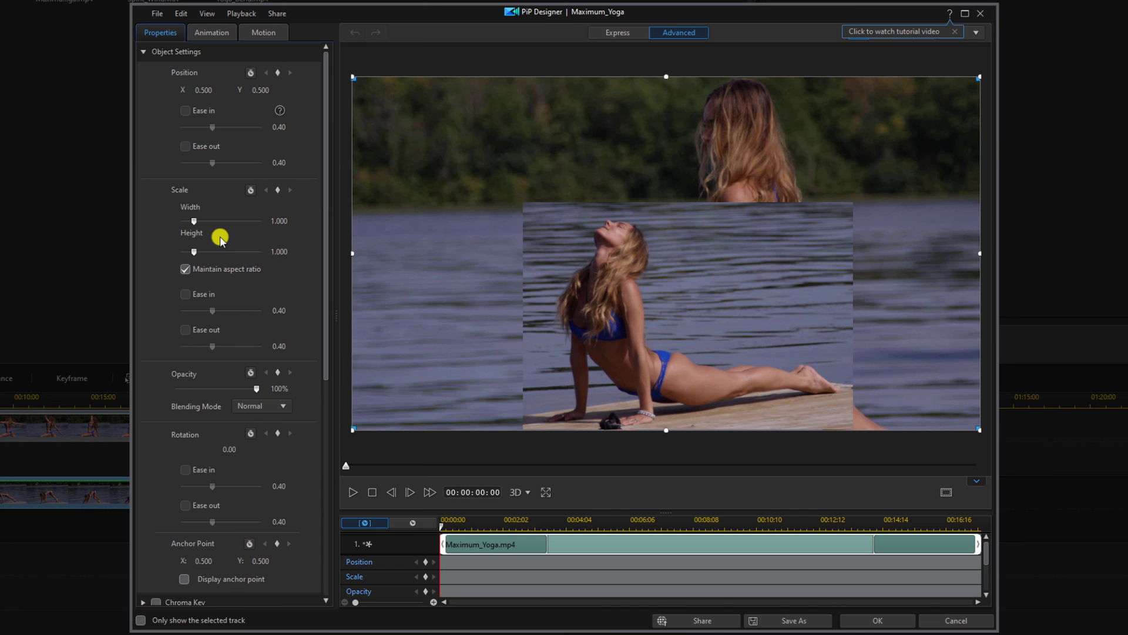
left_click_drag(190, 222, 188, 225)
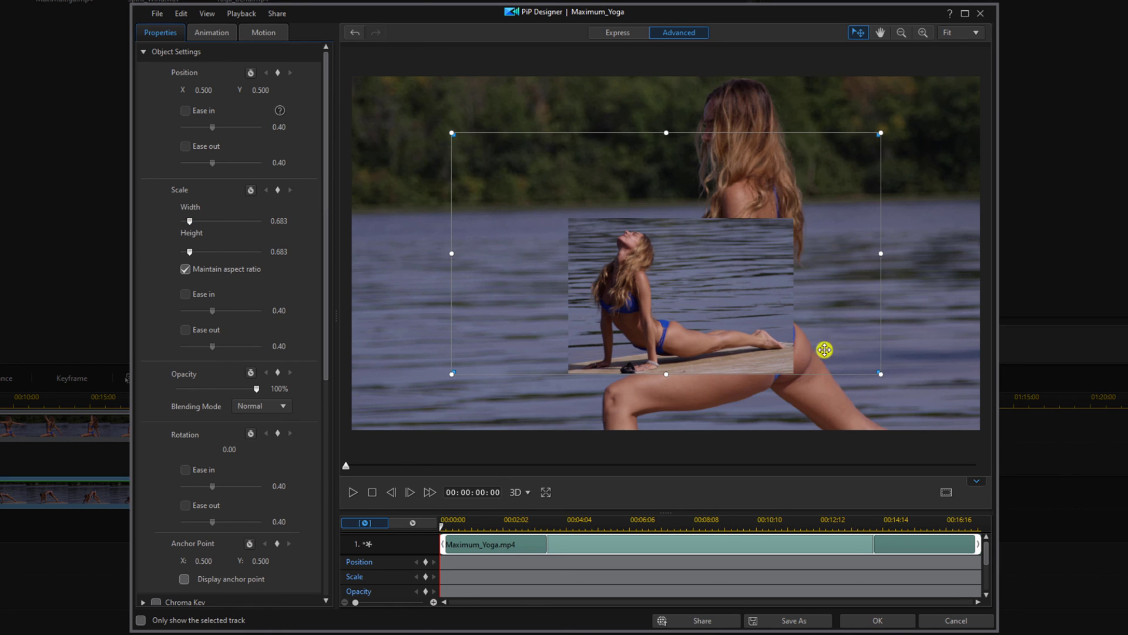
left_click_drag(691, 294, 493, 333)
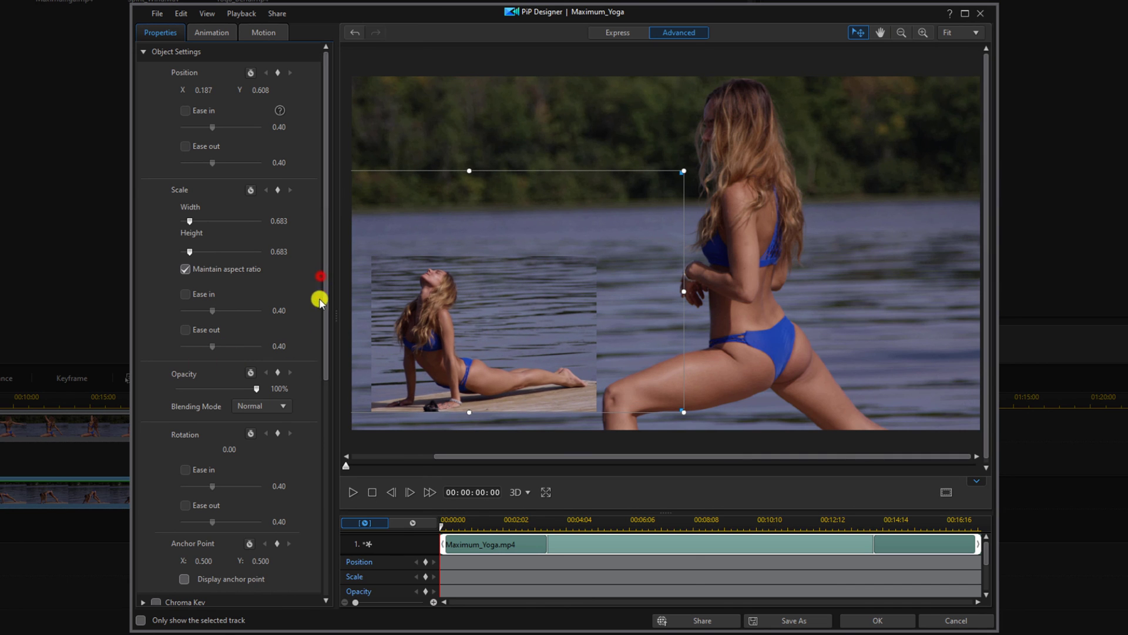
left_click_drag(327, 297, 323, 496)
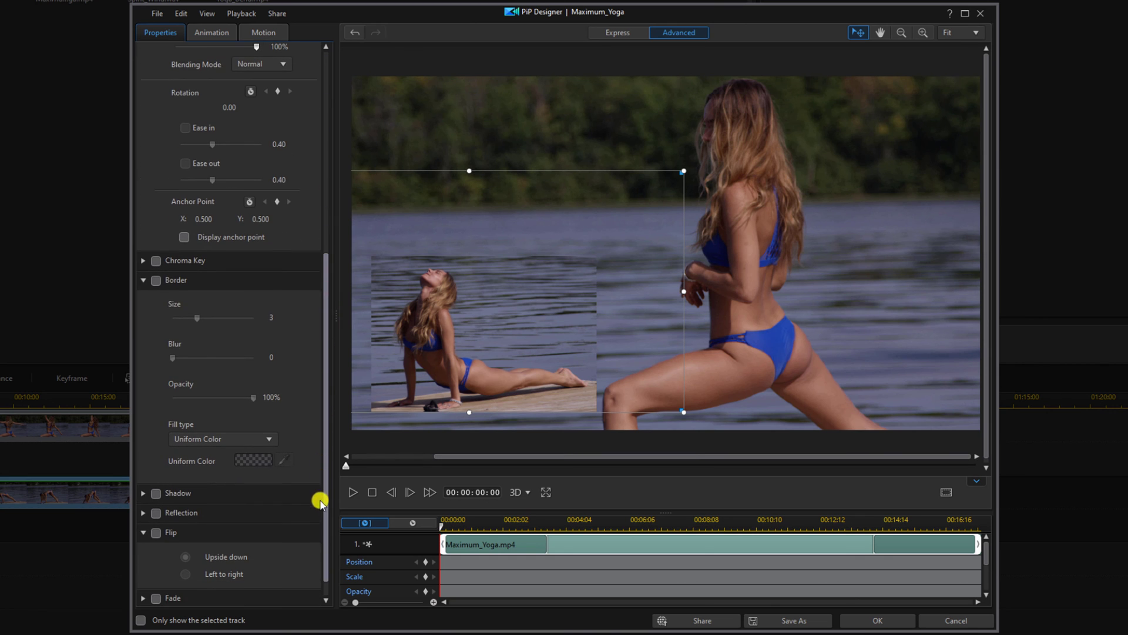
left_click(157, 281)
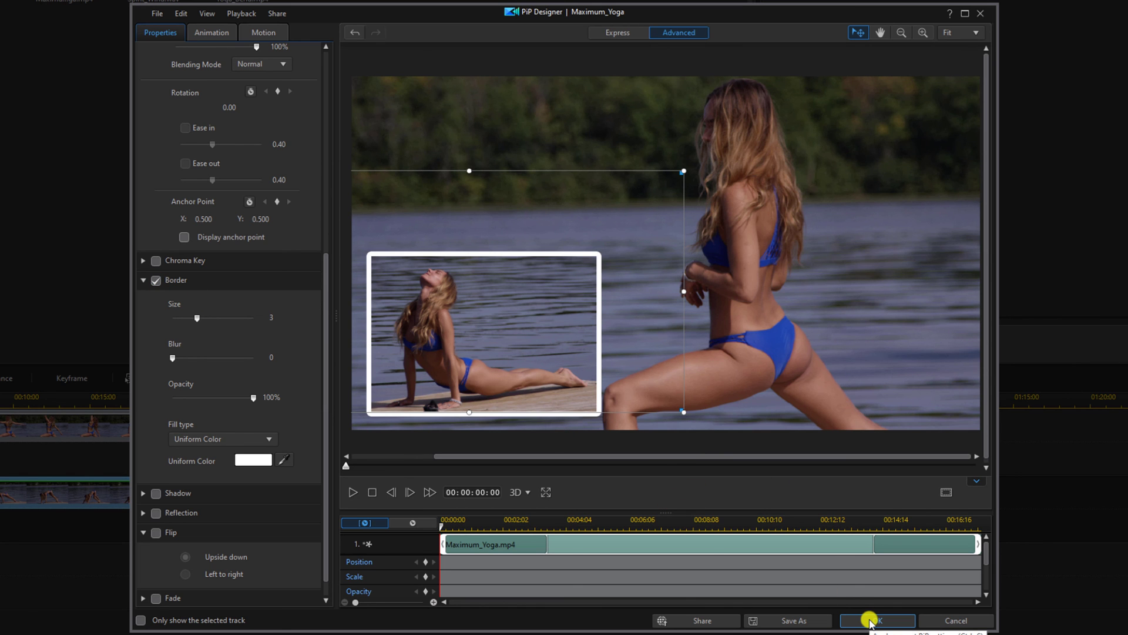
left_click(870, 620)
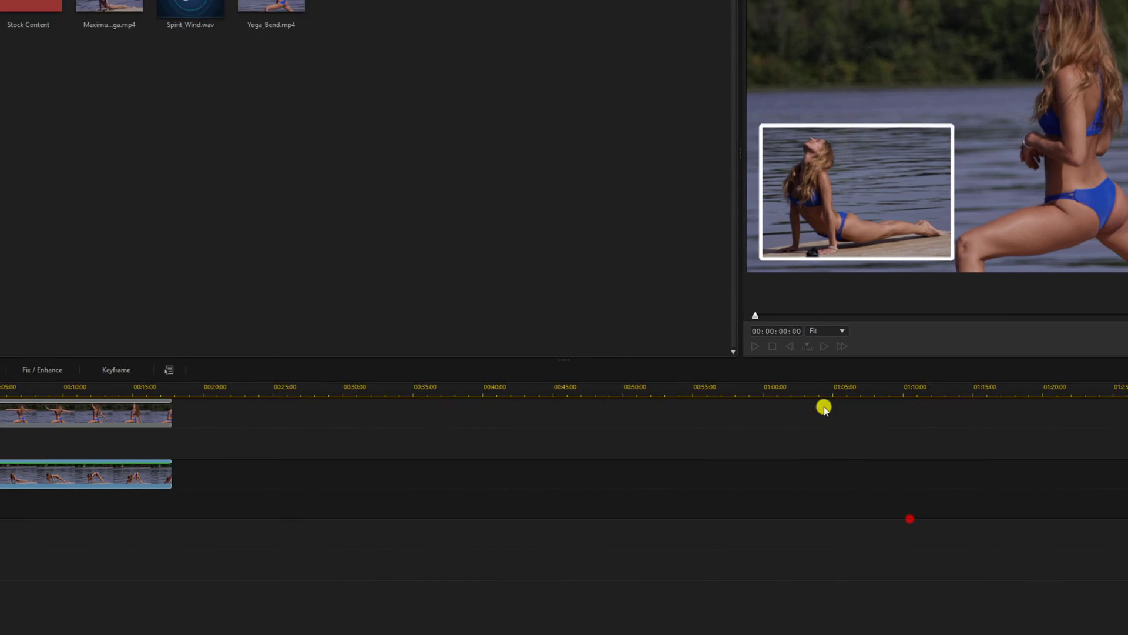